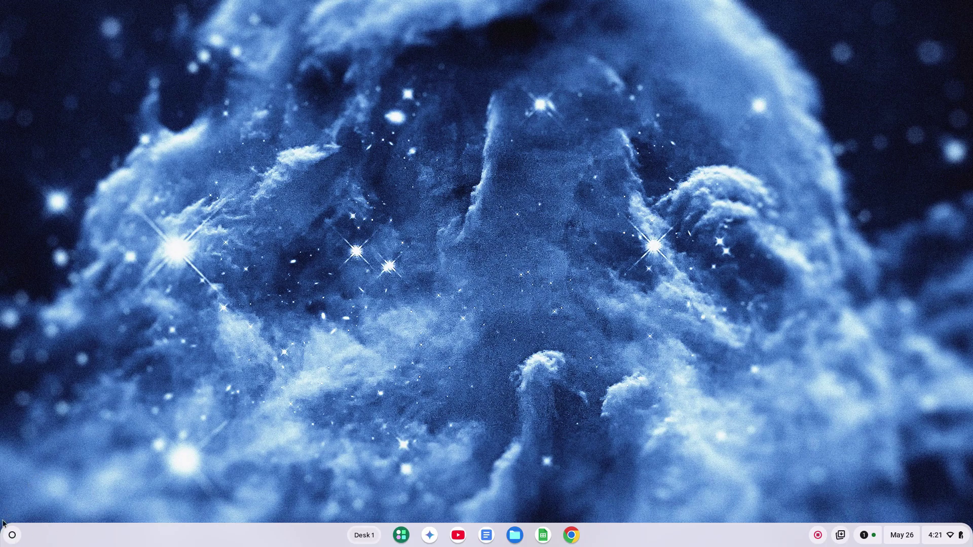
Open ChromeOS Settings from the Launcher and go to the About ChromeOS page.
left_click(13, 536)
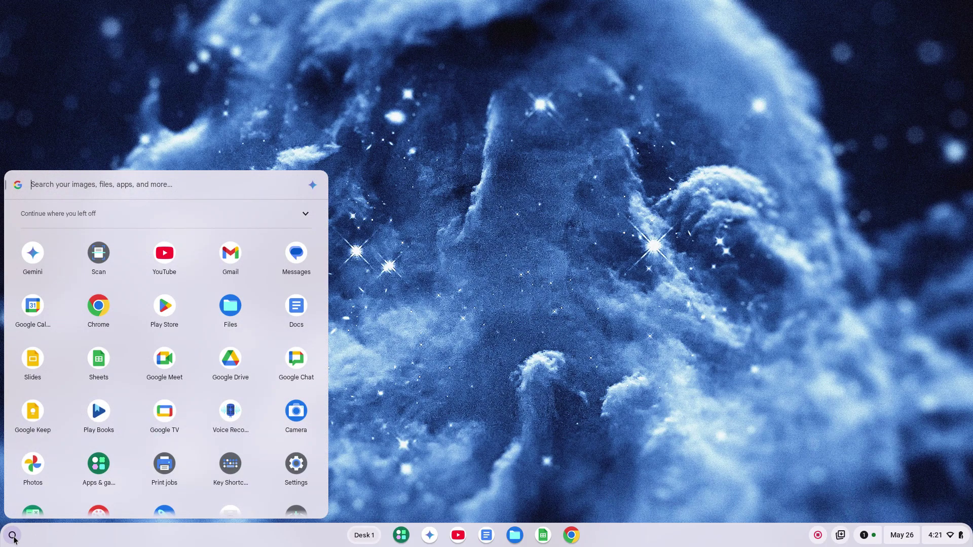
scroll(71, 386, "down", 2)
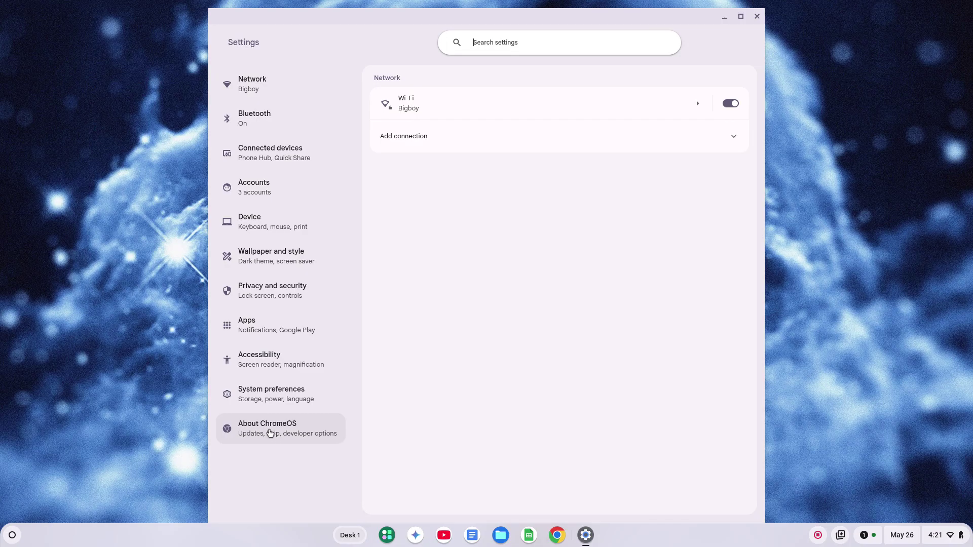
left_click(266, 431)
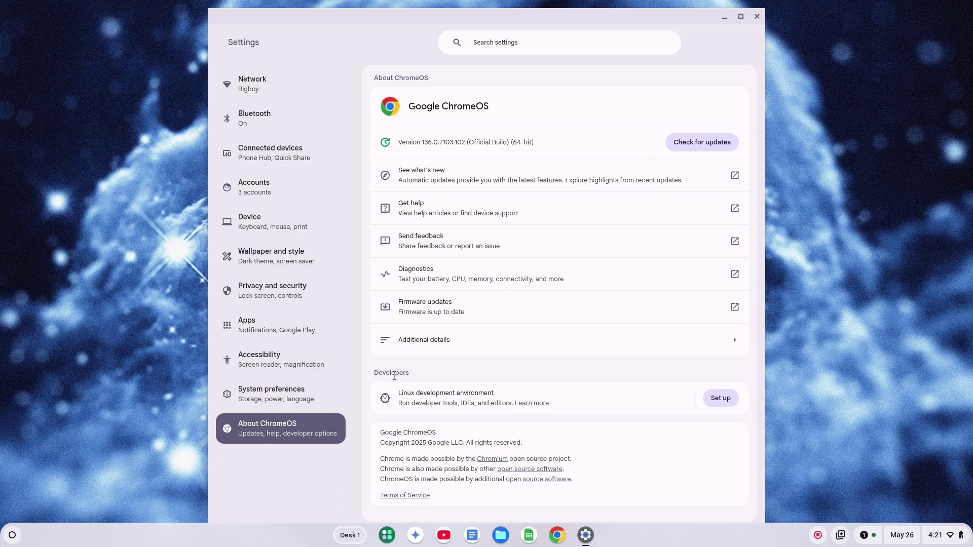
Start Linux setup and keep the Recommended 10.0 GB disk size on the username page.
left_click(718, 402)
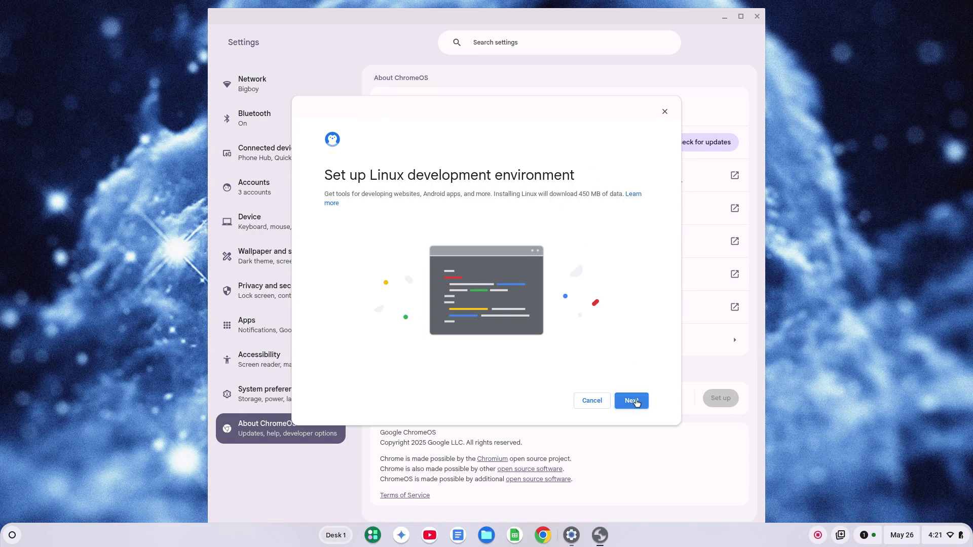
left_click(632, 401)
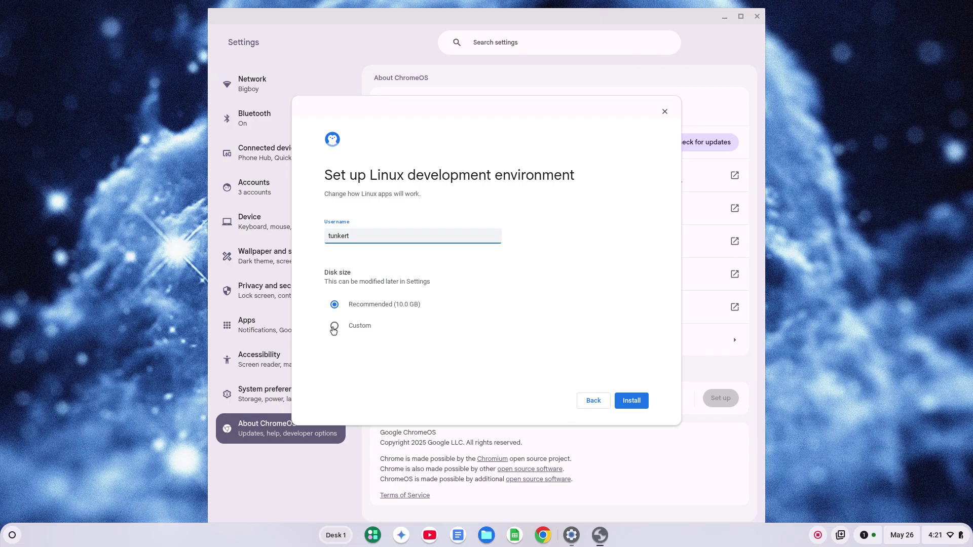
left_click(334, 328)
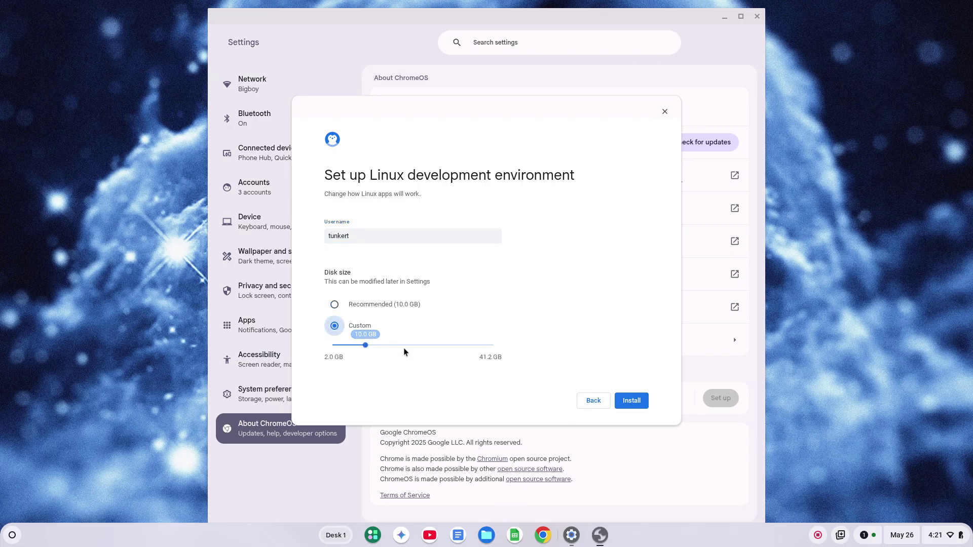
left_click(335, 308)
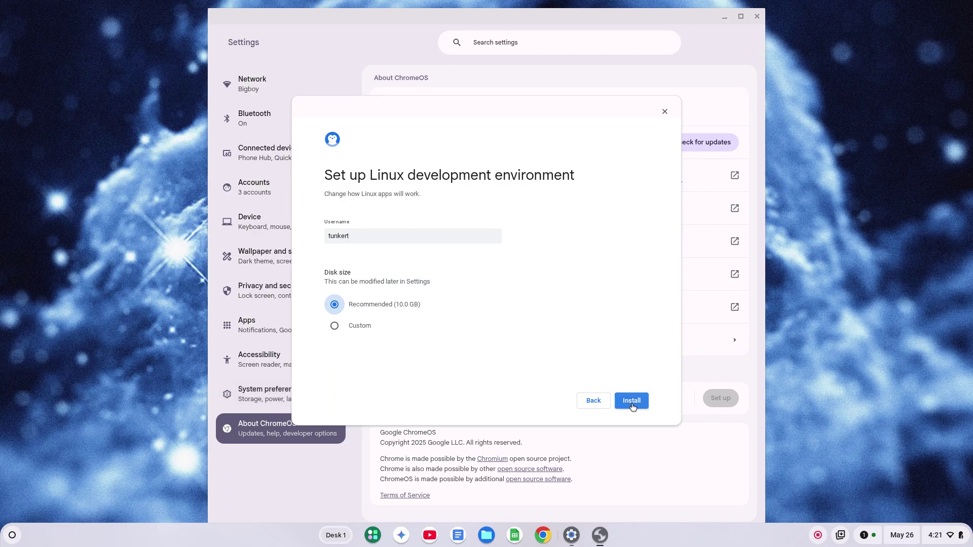
Install the Linux development environment and wait for the Terminal window to appear.
left_click(631, 401)
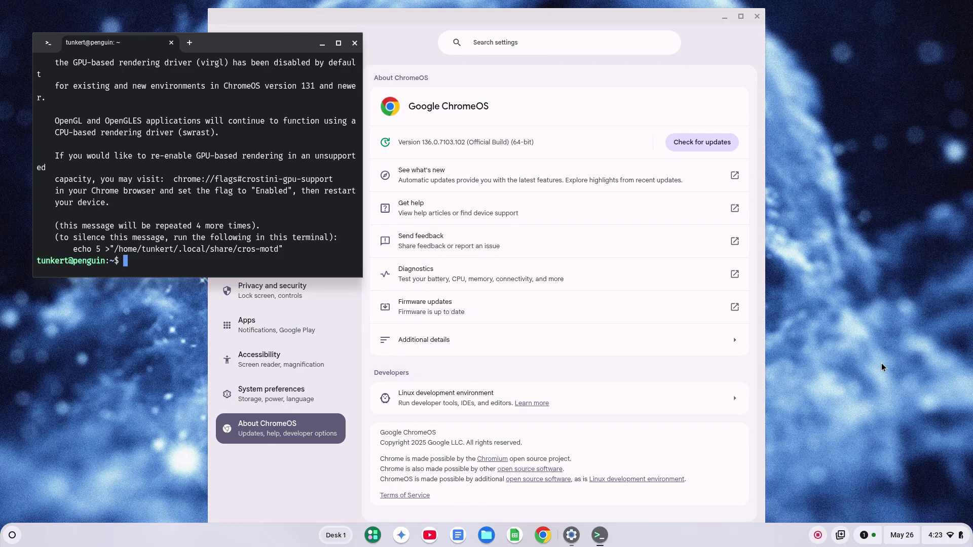
Close Settings, maximize the Terminal and enlarge its text.
left_click(757, 17)
left_click(338, 44)
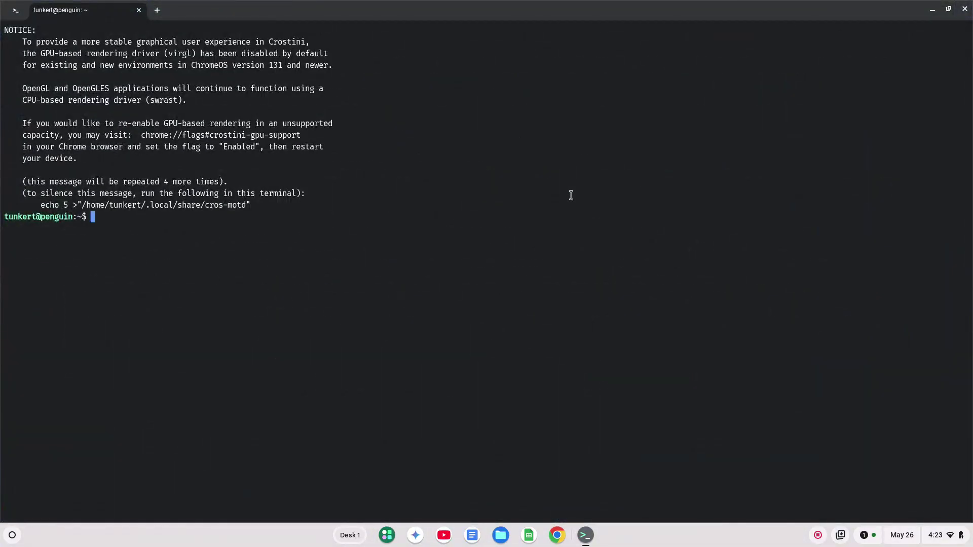
key("ctrl+equal")
key("ctrl+equal")
key("ctrl+equal")
key("ctrl+equal")
key("ctrl+equal")
key("ctrl+equal")
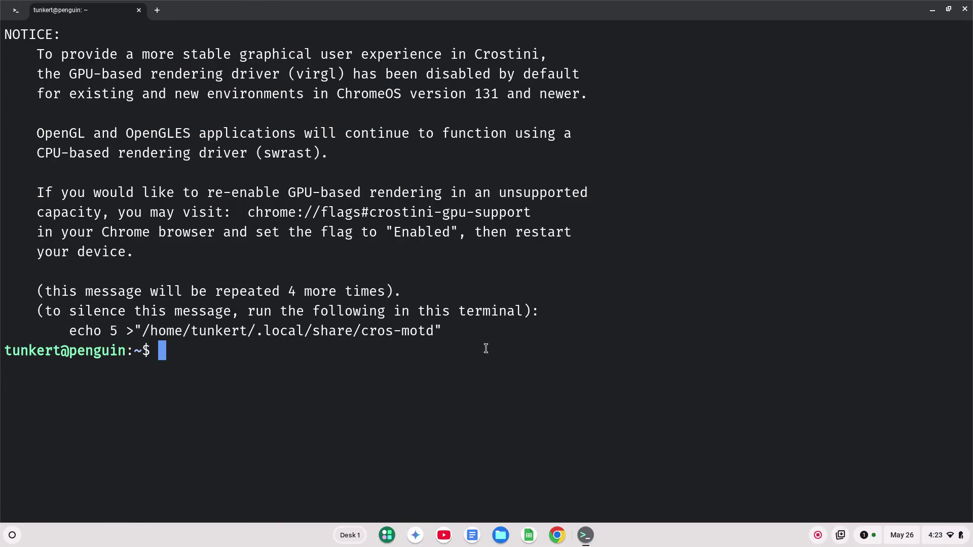
Run the suggested echo command to silence the GPU notice, then clear the screen.
left_click_drag(73, 332, 442, 327)
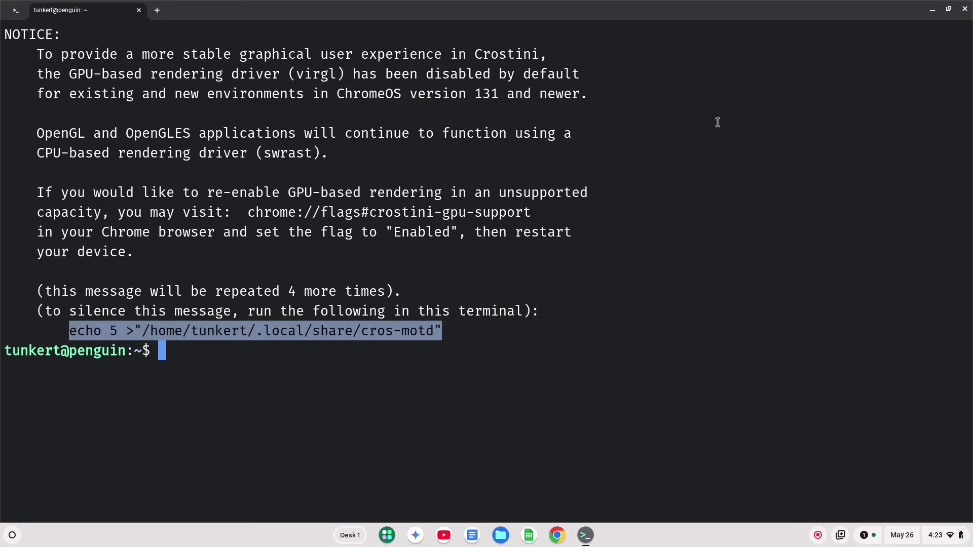
type("echo 5 >\"/home/tunkert/.local/share/cros-motd\"")
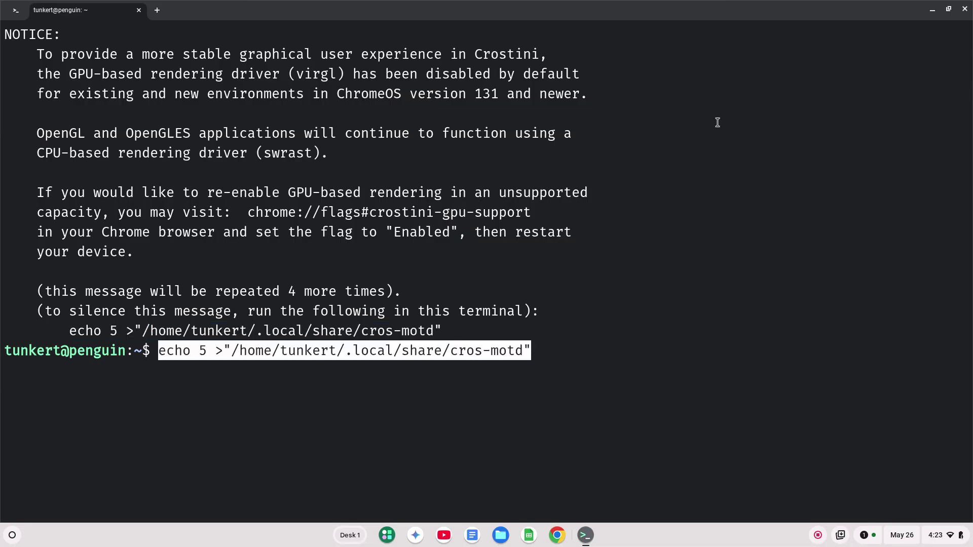
key("Return")
type("clea")
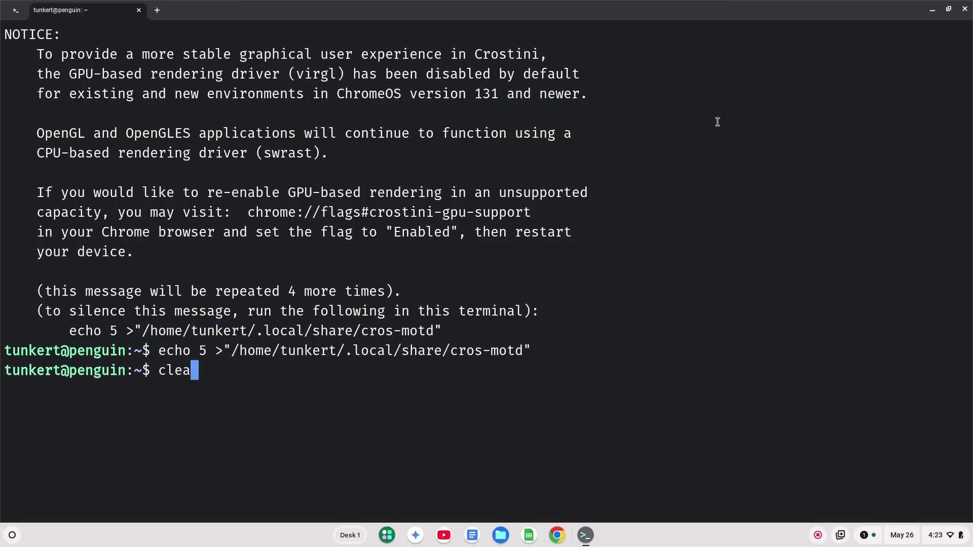
type("r")
key("Return")
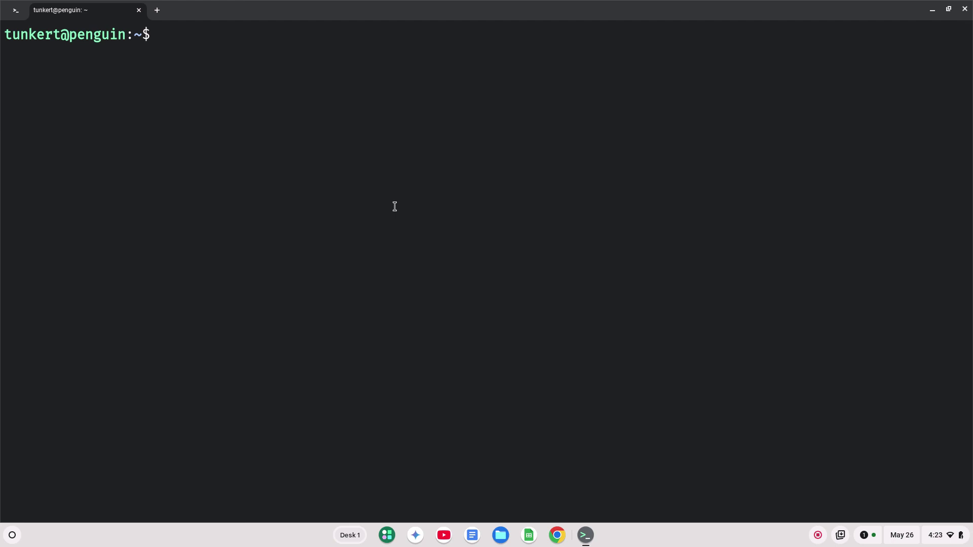
Enter 'sudo apt-get update && sudo apt-get dist-upgrade -y' at the prompt.
type("u")
key("BackSpace")
type("sudo apt-get ")
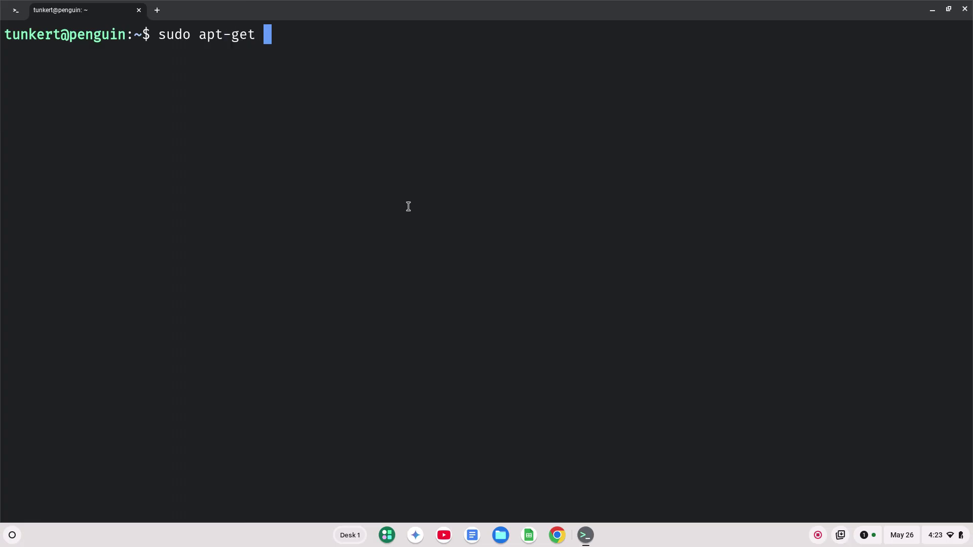
type("update && ")
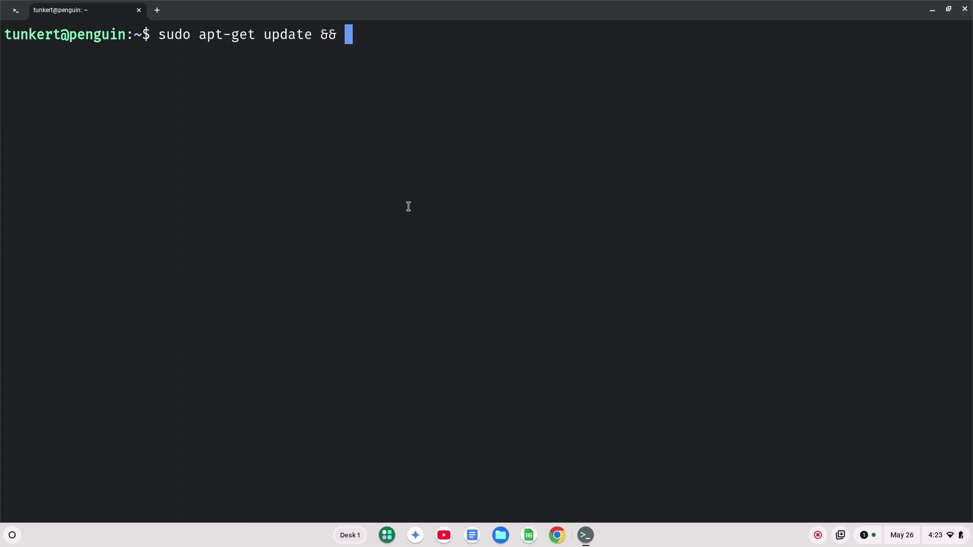
type("sudo apt-")
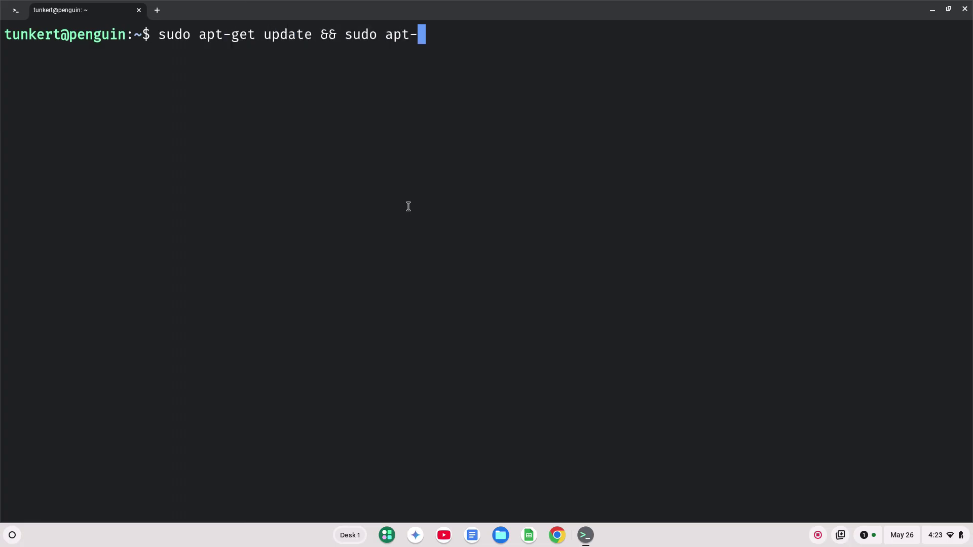
type("get dist")
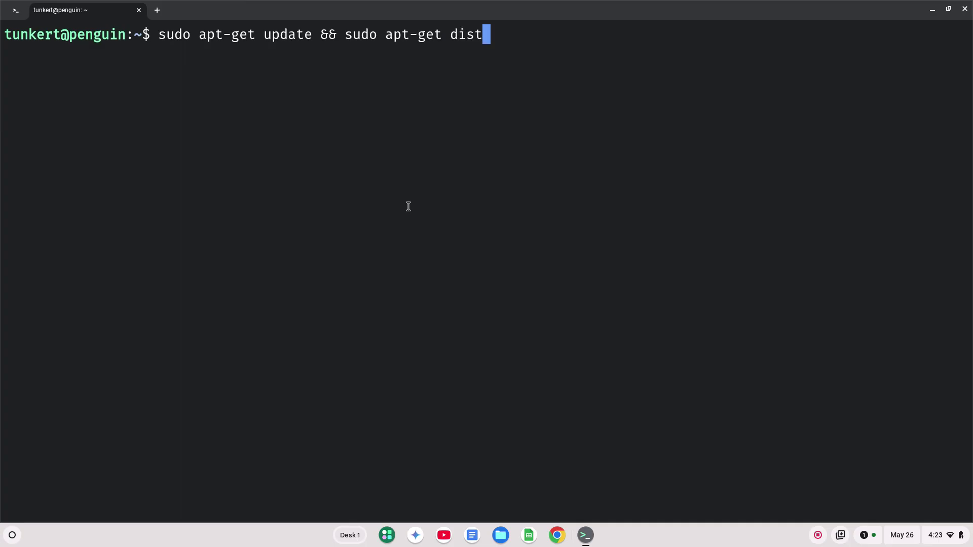
type("-upgrade ")
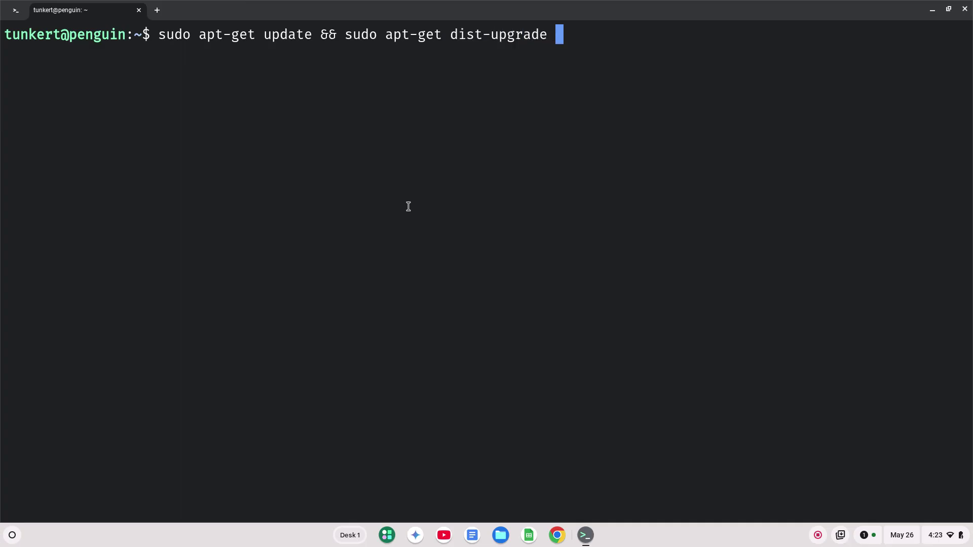
type("-y")
Run the update and dist-upgrade command and wait for a fresh prompt.
key("Return")
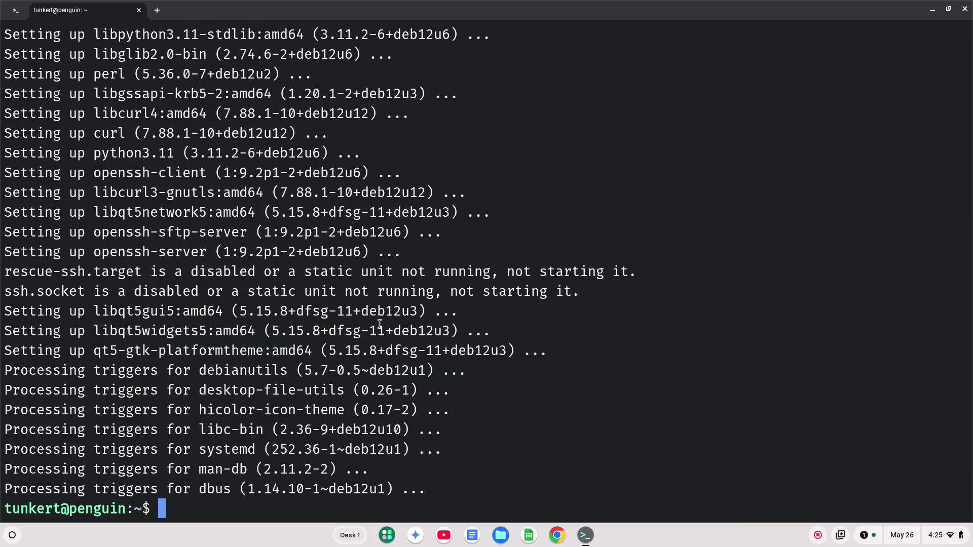
Search 'vs code' in Chrome and open the Learning with VS Code on Chromebooks article.
left_click(558, 536)
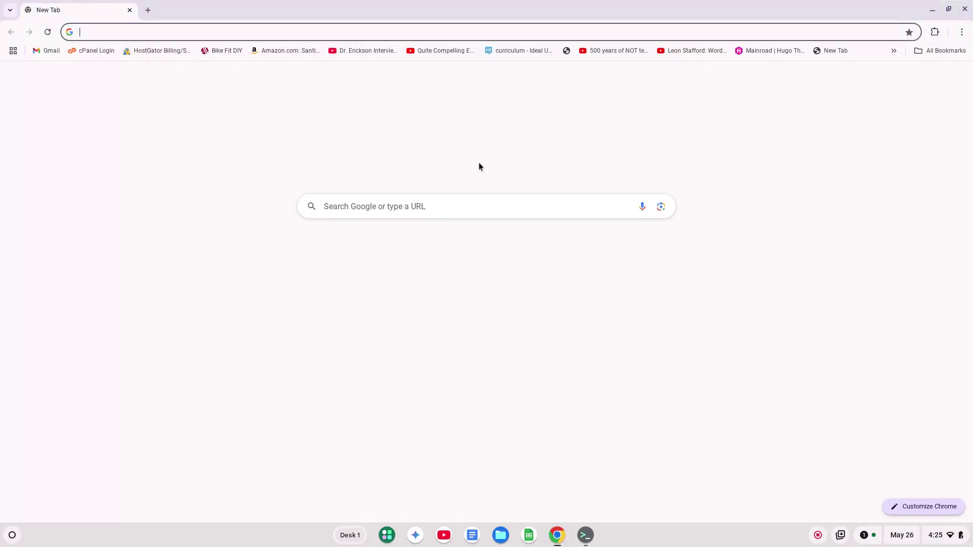
type("vs code")
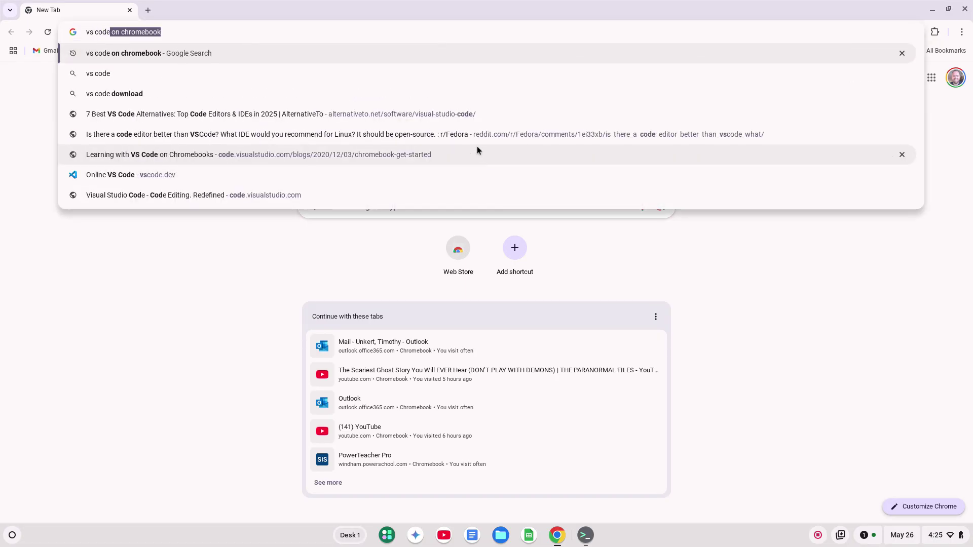
key("Return")
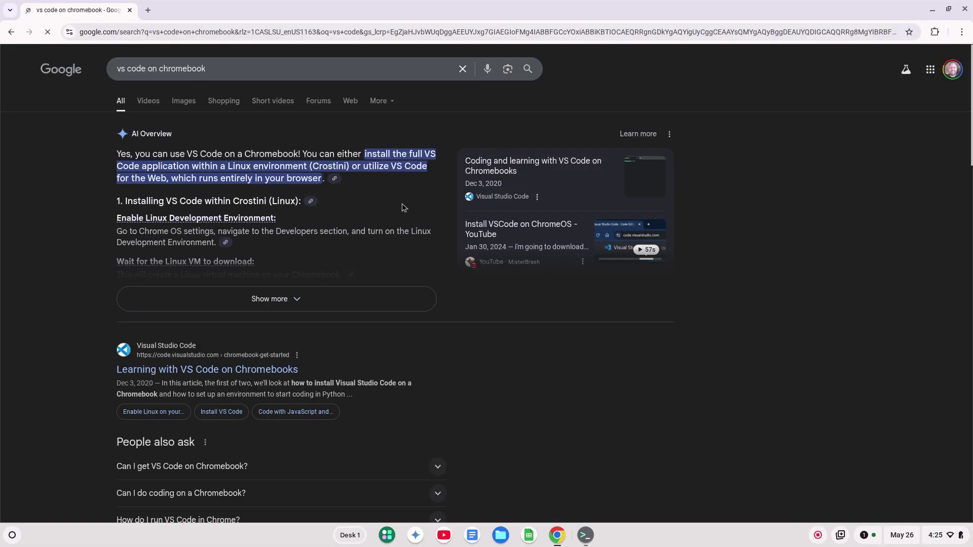
left_click(176, 369)
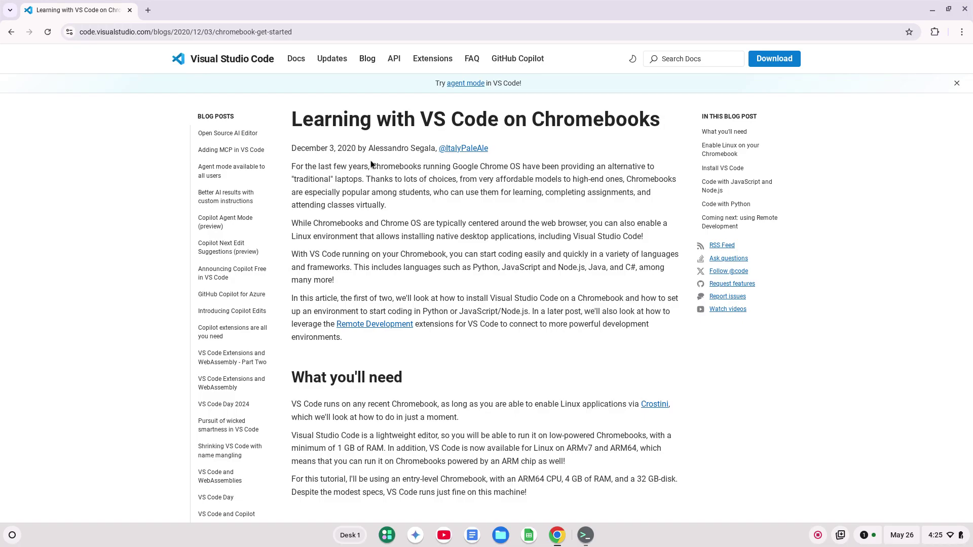
Select the 'sudo apt-get install -y gnome-keyring' command in the article.
scroll(455, 220, "down", 8)
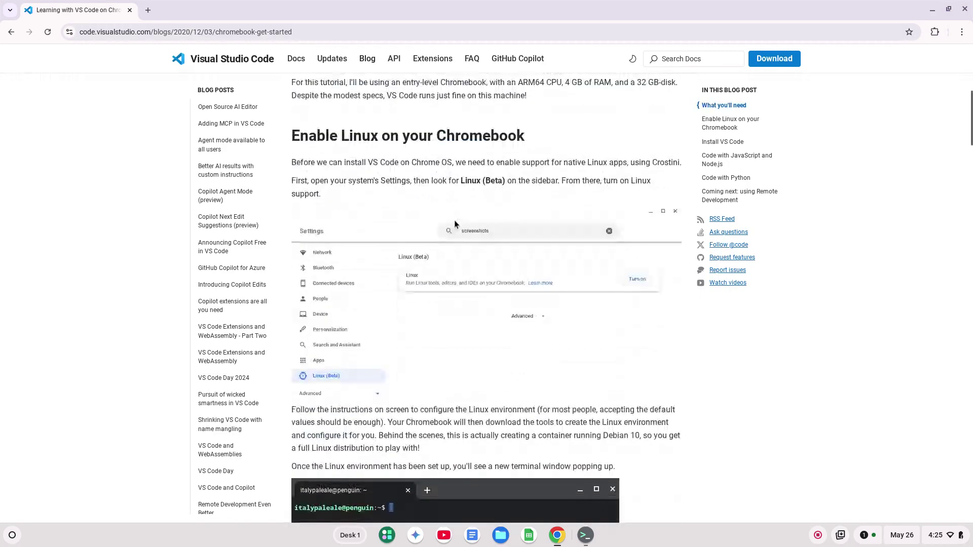
scroll(454, 220, "down", 10)
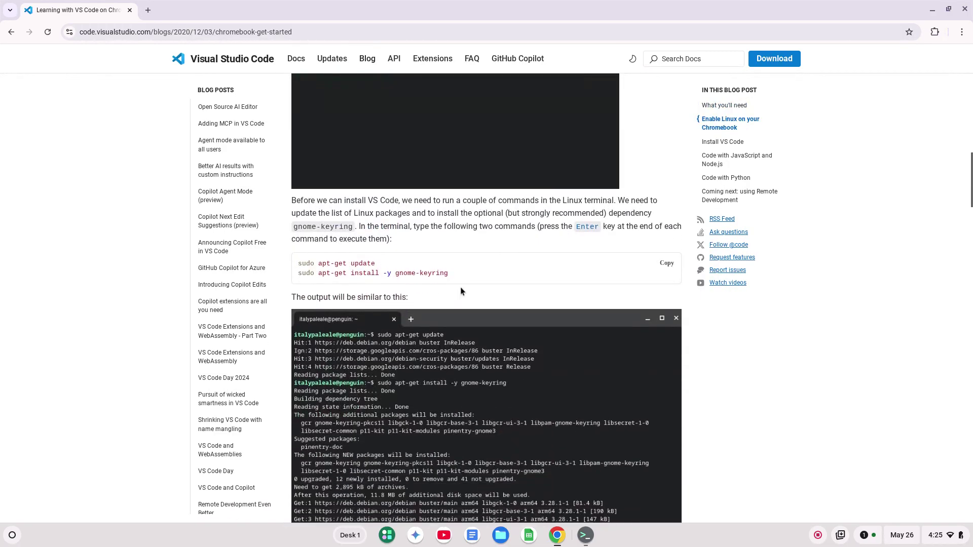
left_click_drag(294, 273, 422, 281)
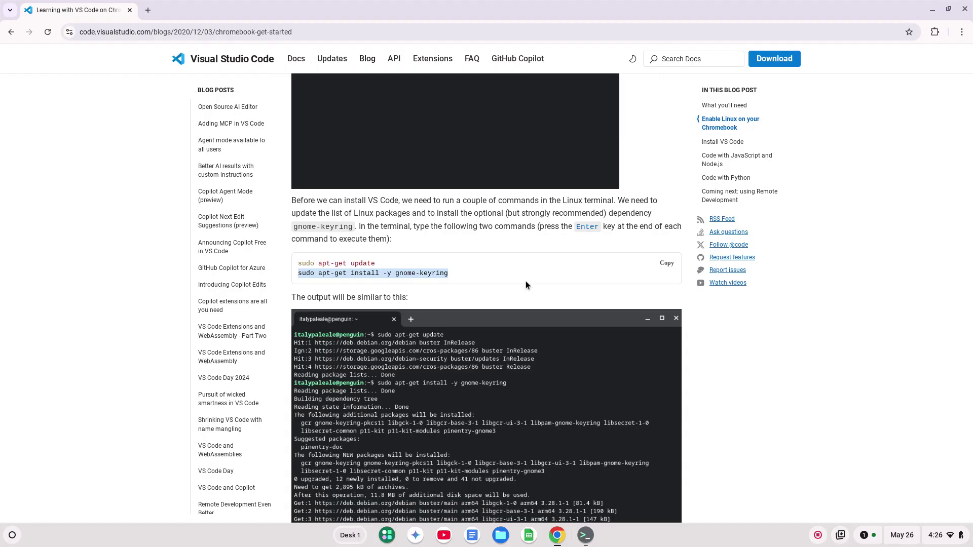
Paste and run the gnome-keyring install command in Terminal, then close it from the shelf.
left_click(586, 535)
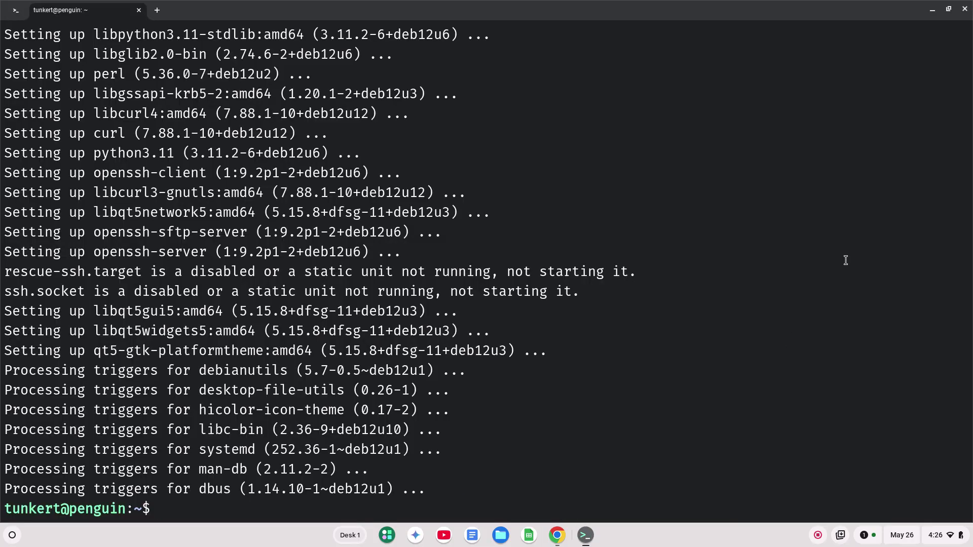
type("sudo apt-get install -y gnome-keyring")
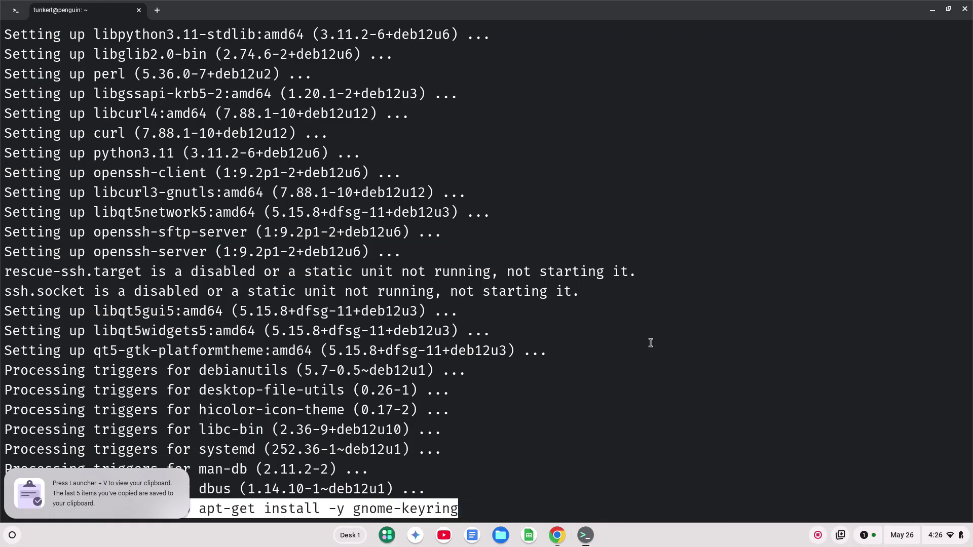
key("Return")
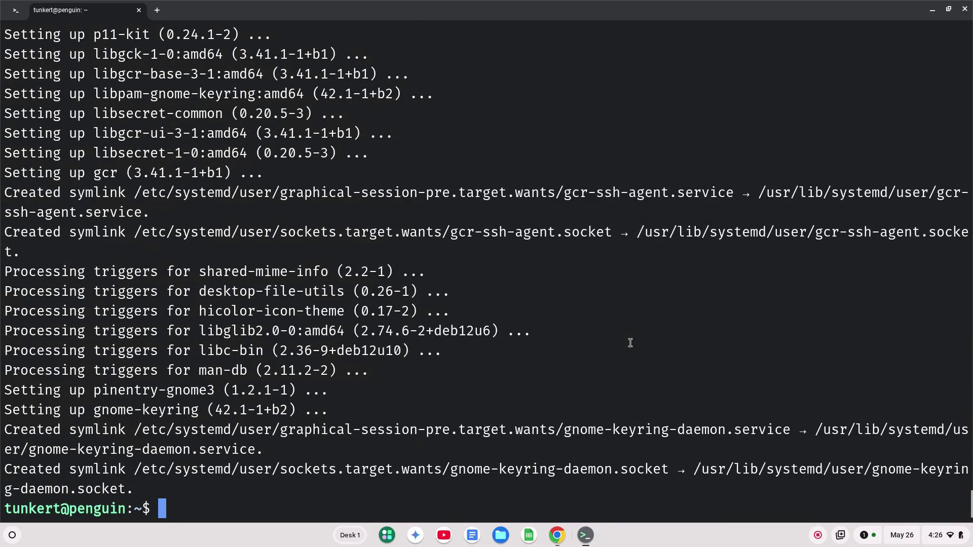
right_click(590, 539)
left_click(647, 513)
Go to the Visual Studio Code site and its Download page to get the .deb package.
left_click(965, 13)
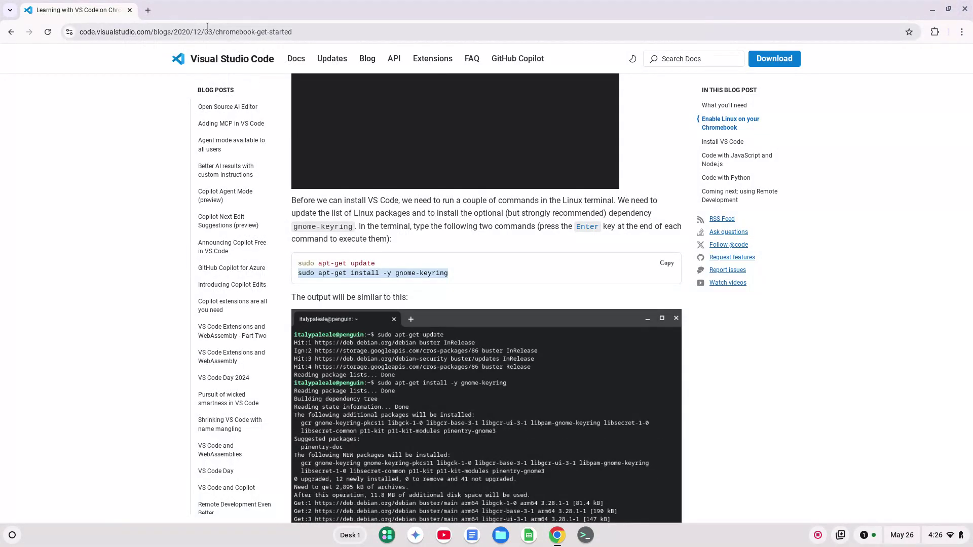
left_click(291, 29)
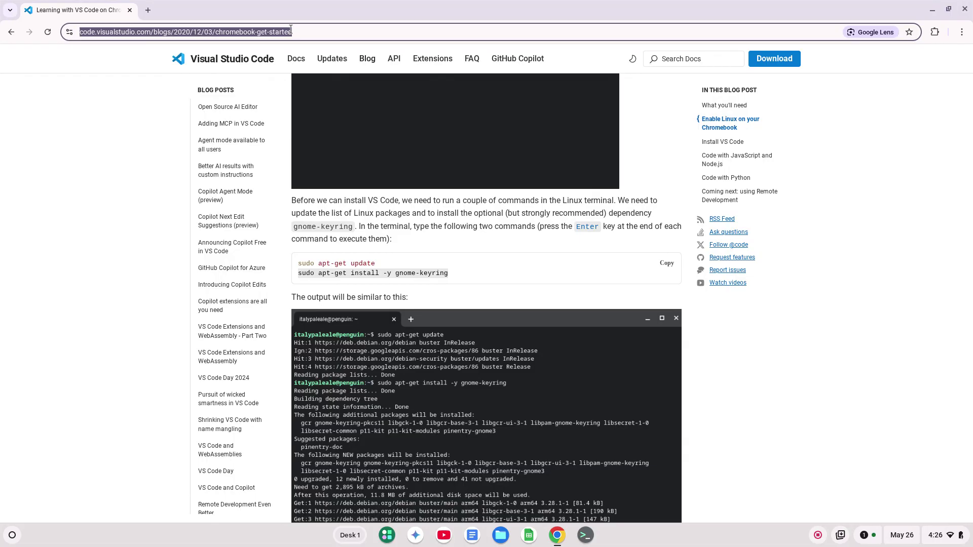
type("code")
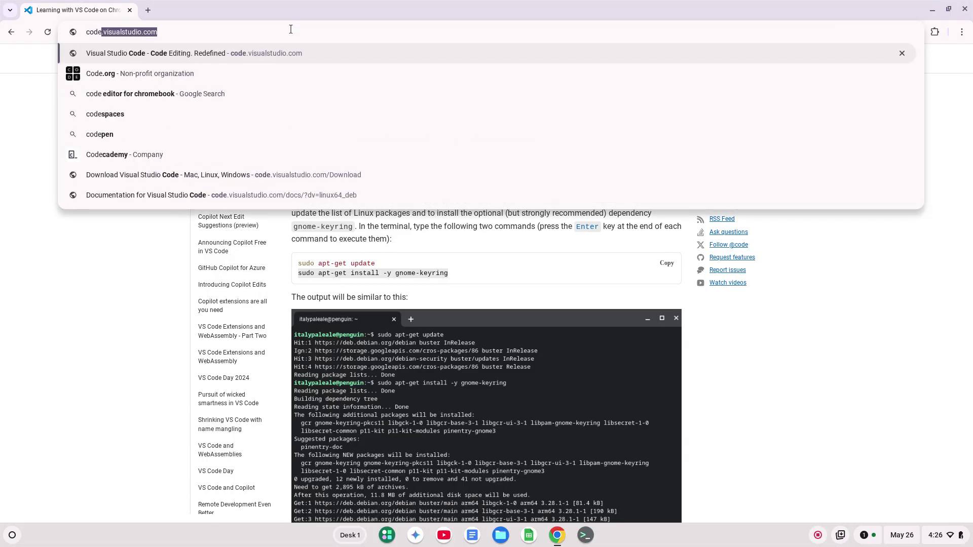
key("Return")
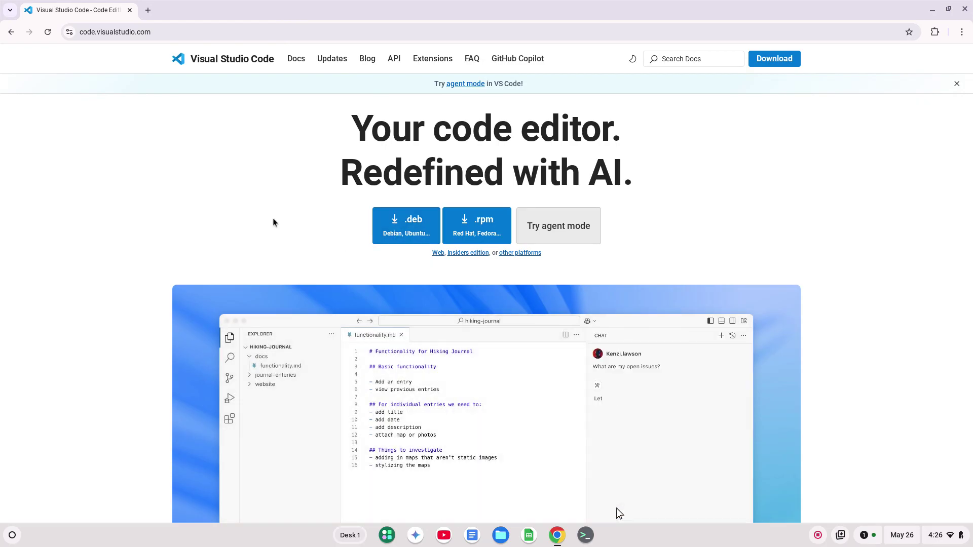
left_click(774, 65)
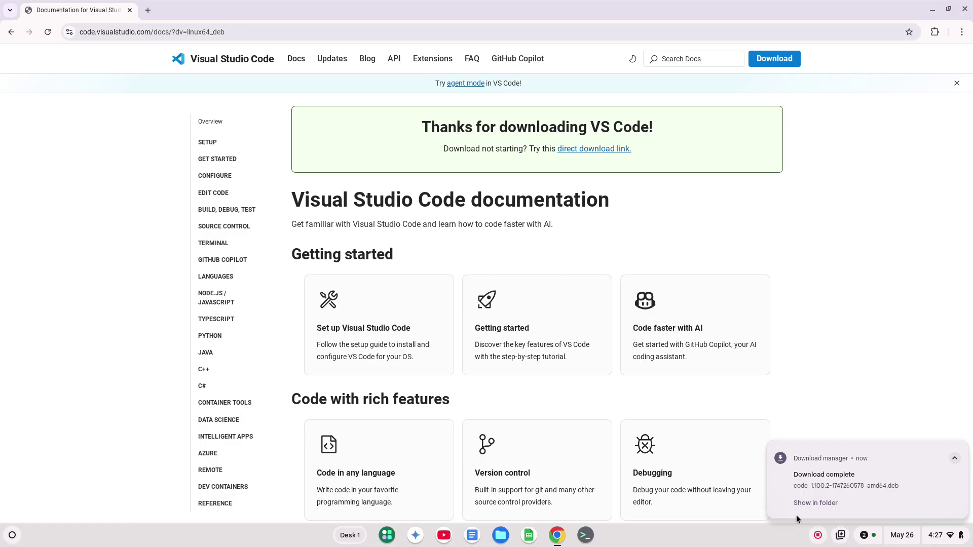
Install the downloaded VS Code .deb from the Downloads folder with Linux.
left_click(815, 503)
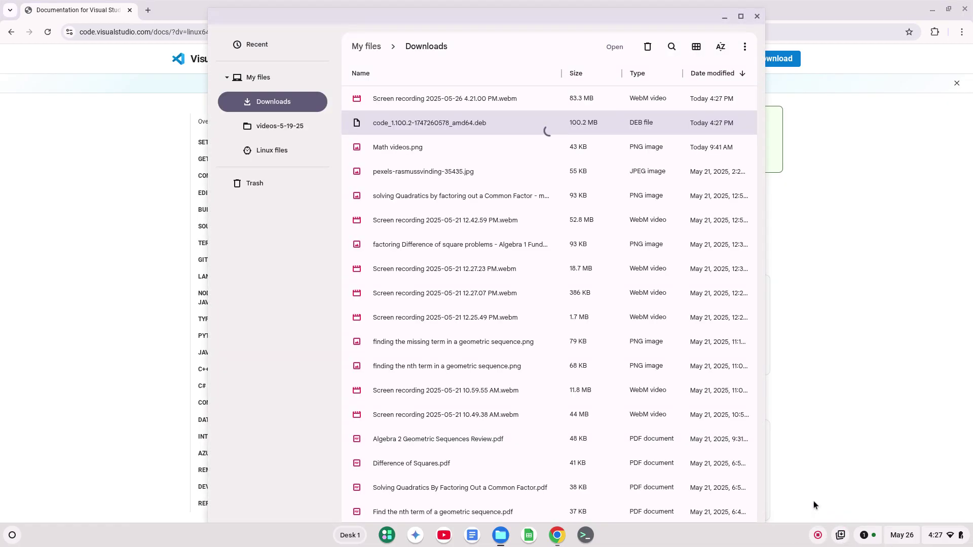
right_click(456, 124)
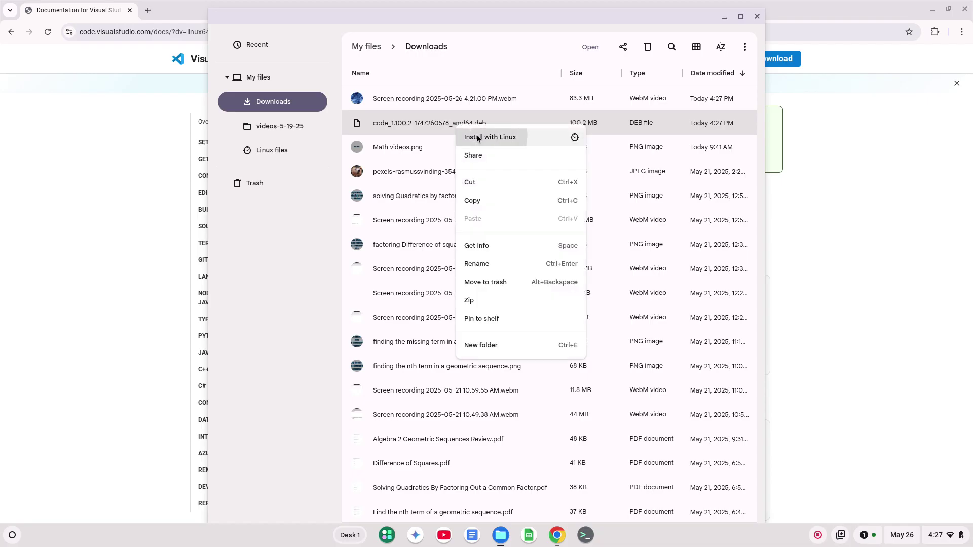
left_click(478, 138)
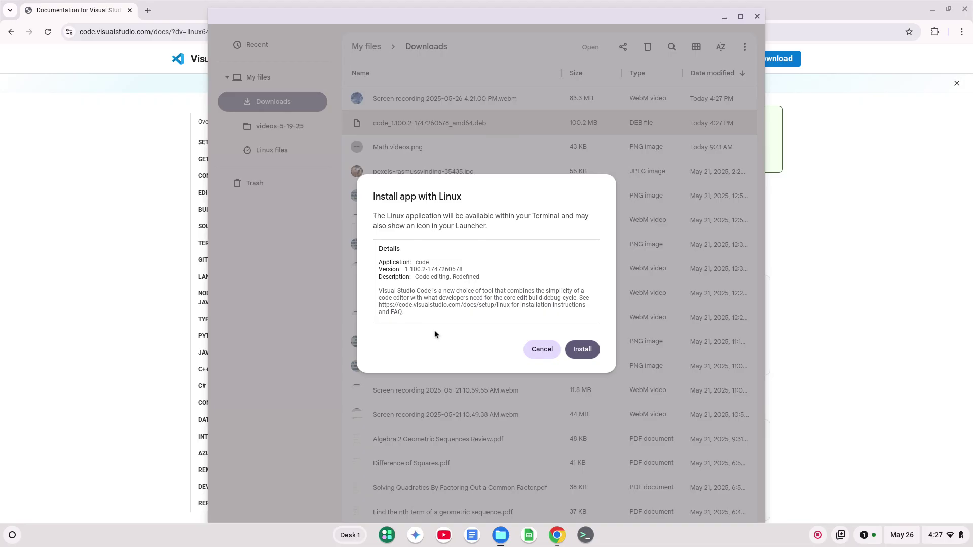
left_click(586, 353)
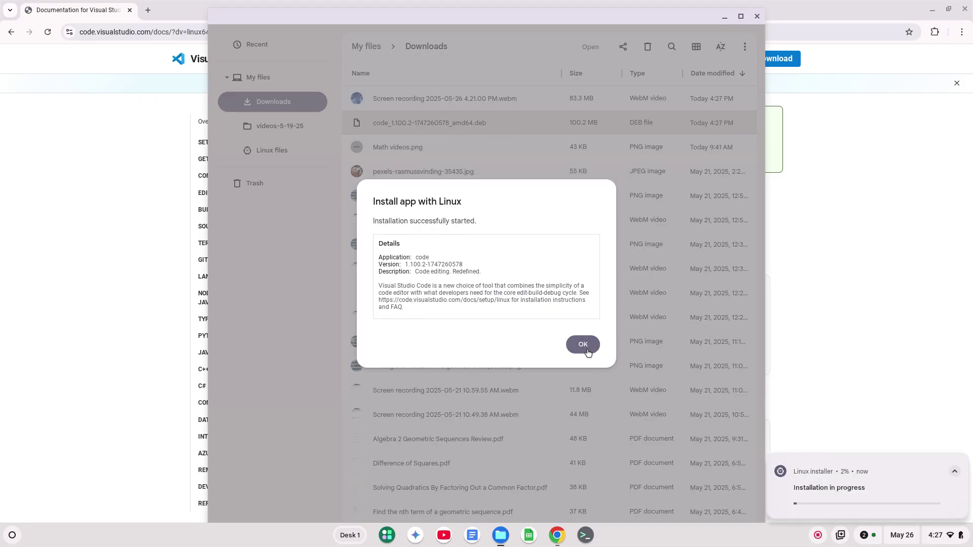
left_click(583, 347)
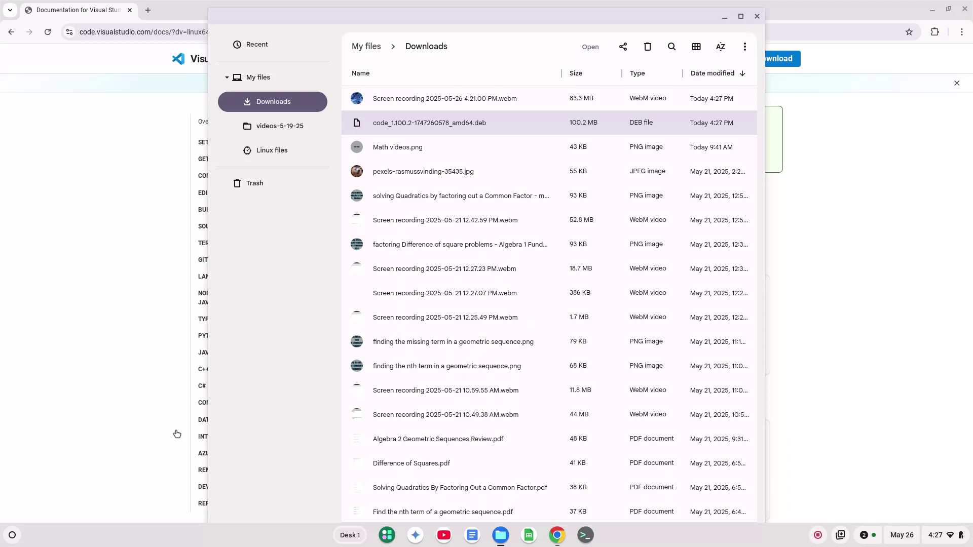
Pin Visual Studio Code to the shelf from the Launcher's Linux apps folder.
left_click(14, 538)
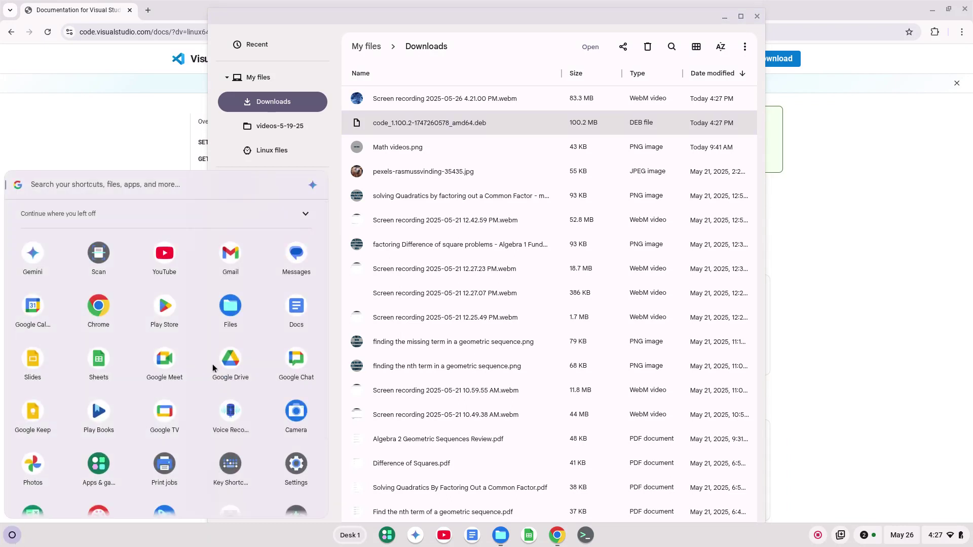
scroll(212, 368, "down", 3)
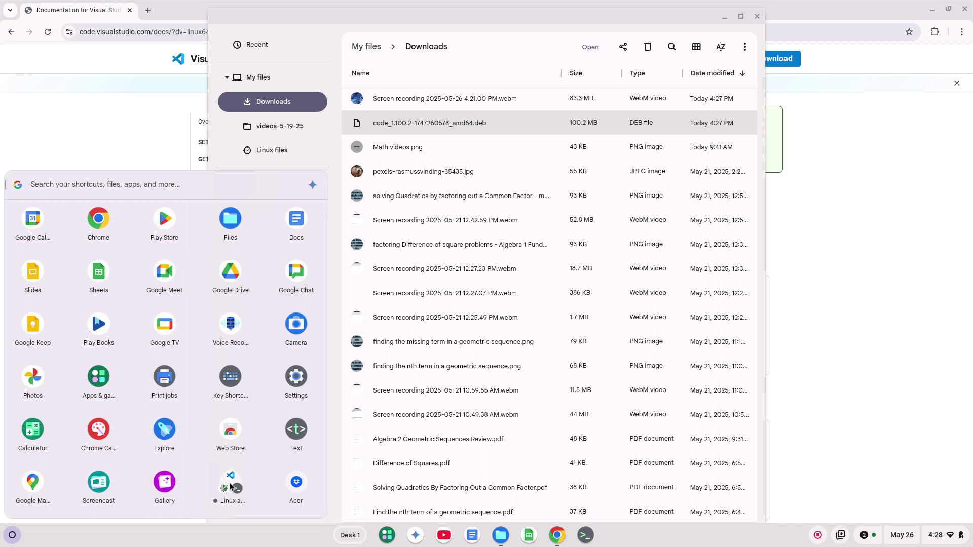
left_click(229, 483)
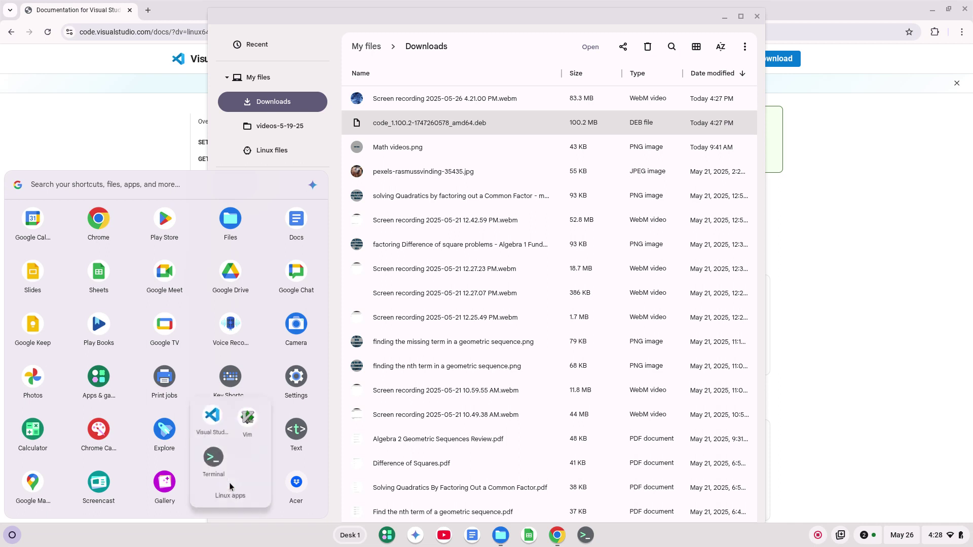
right_click(210, 408)
left_click(251, 396)
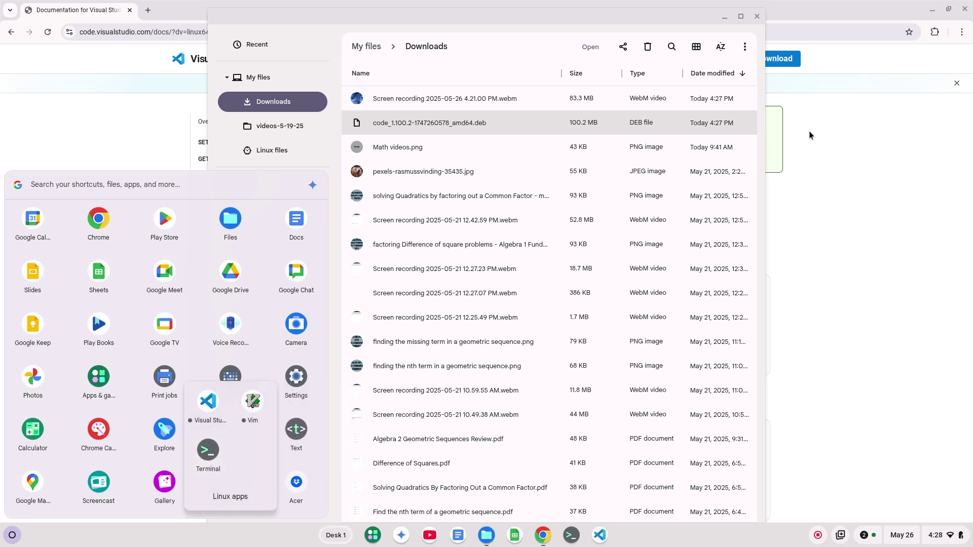
Close the Files and Chrome windows, then mark VS Code's Setup walkthrough as done.
left_click(757, 17)
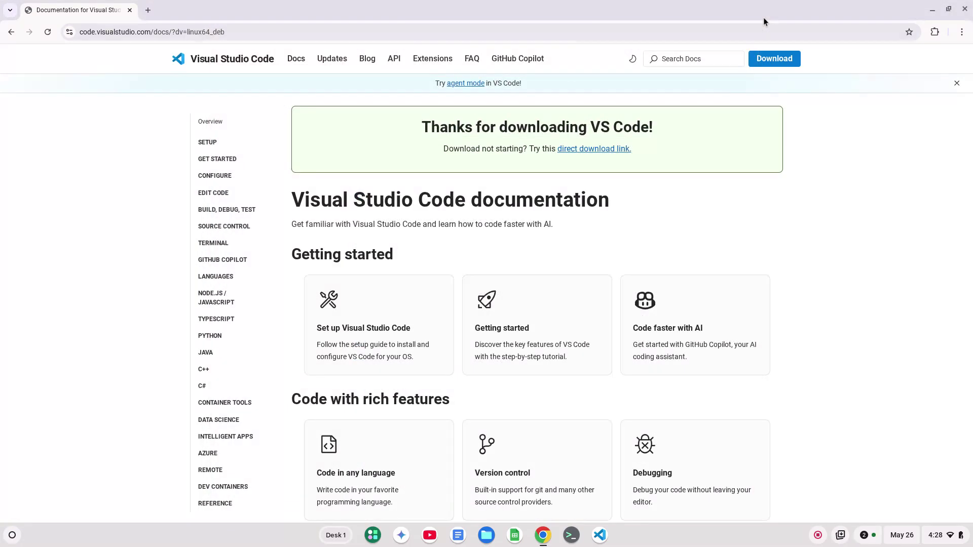
left_click(966, 10)
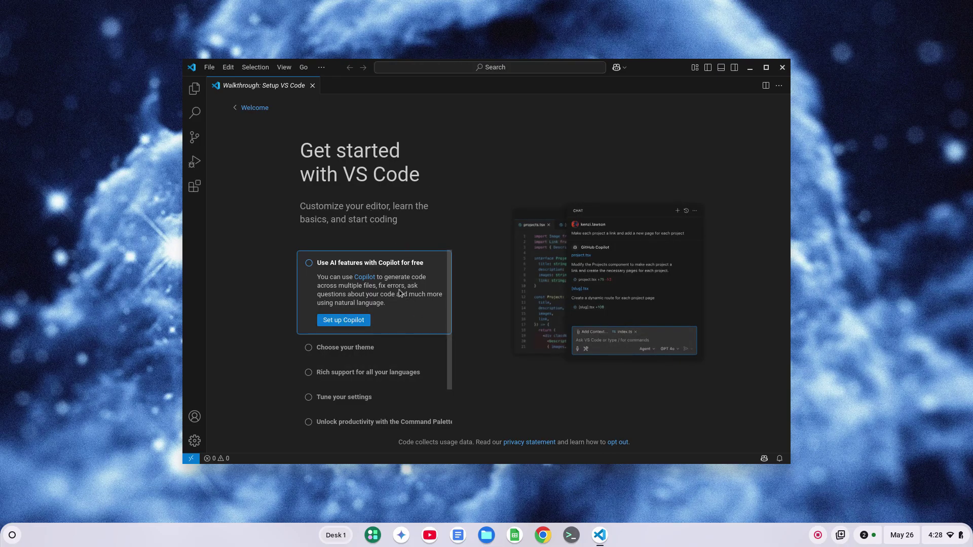
scroll(401, 292, "down", 1)
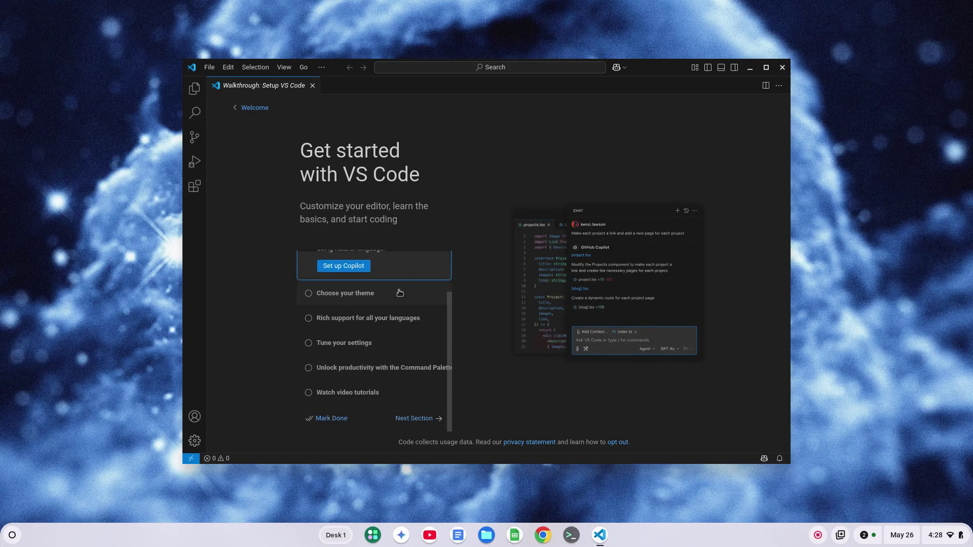
left_click(331, 419)
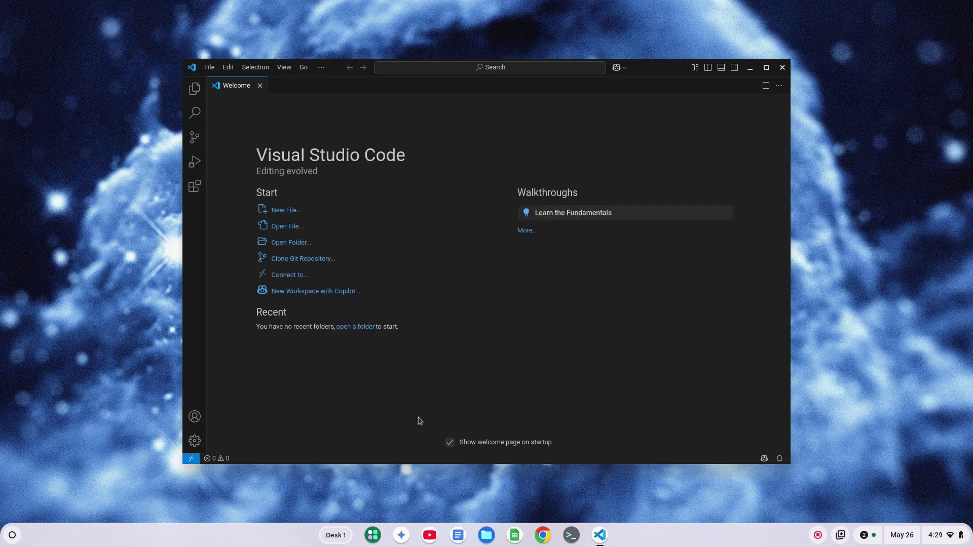